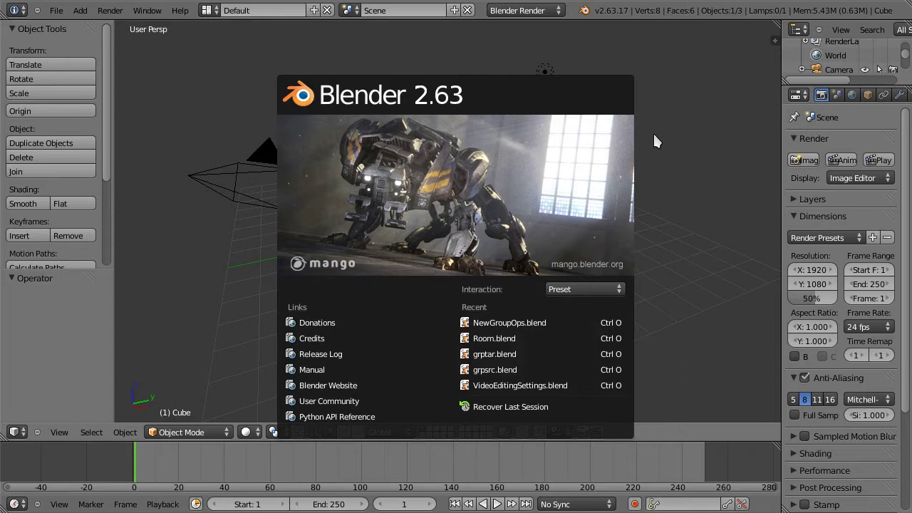
# Dismiss the splash screen and enlarge the Outliner in width and height
pyautogui.click(658, 69)
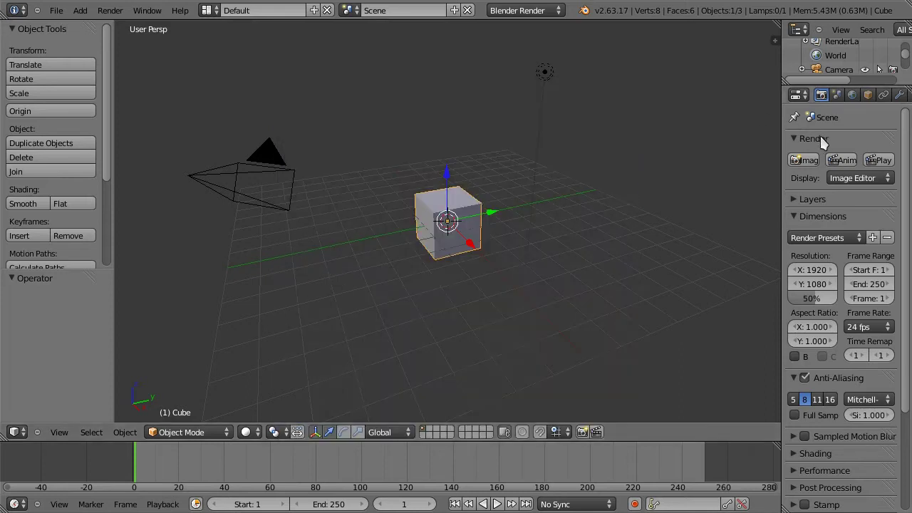
pyautogui.moveTo(781, 126); pyautogui.dragTo(725, 130)
pyautogui.moveTo(782, 83); pyautogui.dragTo(782, 220)
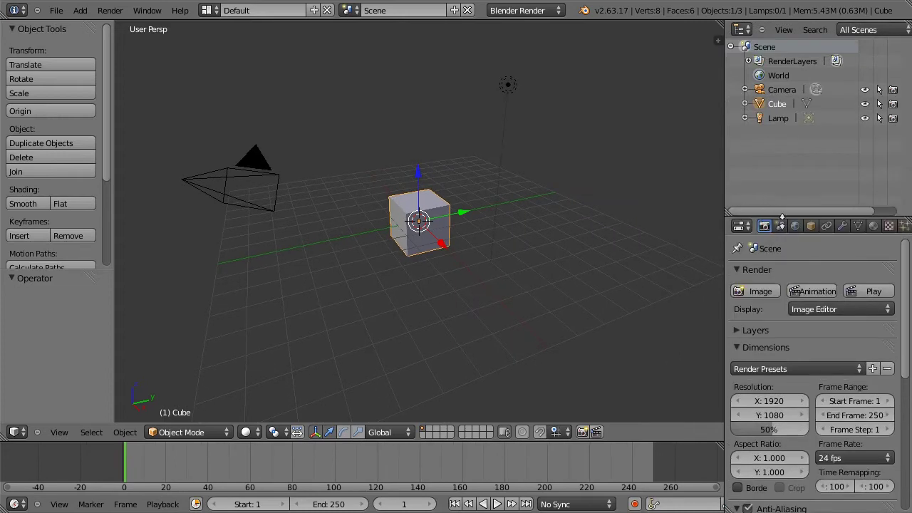
# Open the recent file NewGroupOps.blend
pyautogui.click(55, 10)
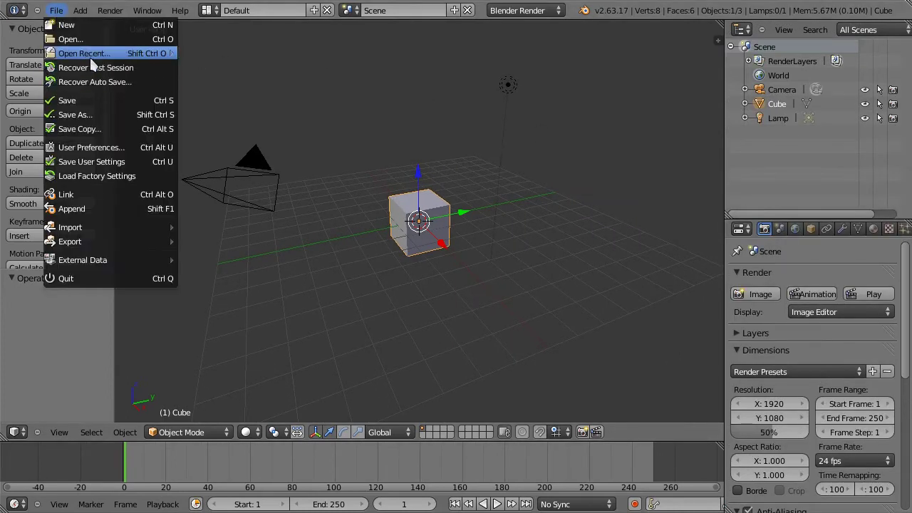
pyautogui.moveTo(92, 60)
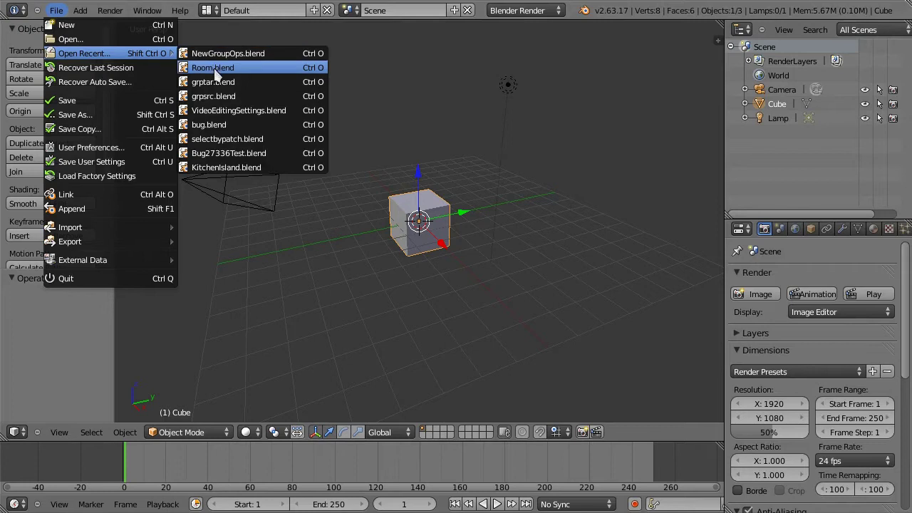
pyautogui.click(238, 54)
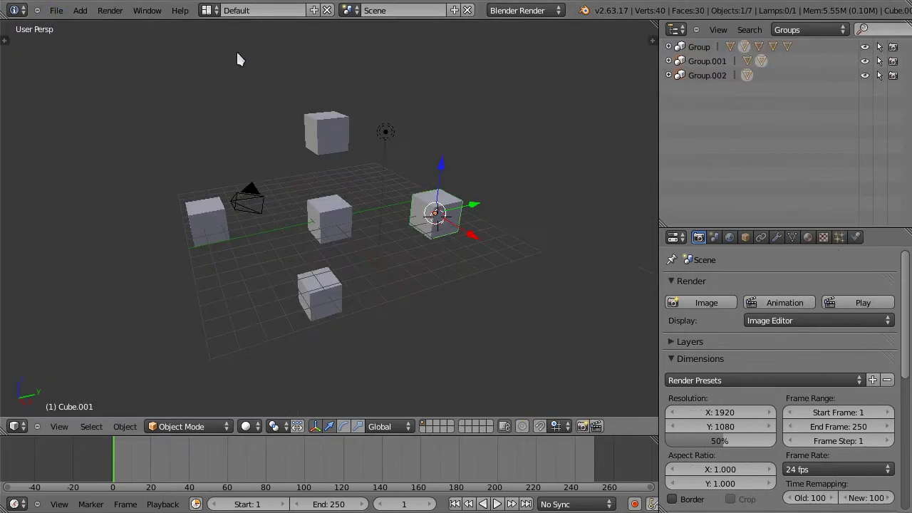
# Look over the object commands and check which groups Cube and Cube.004 belong to
pyautogui.click(125, 427)
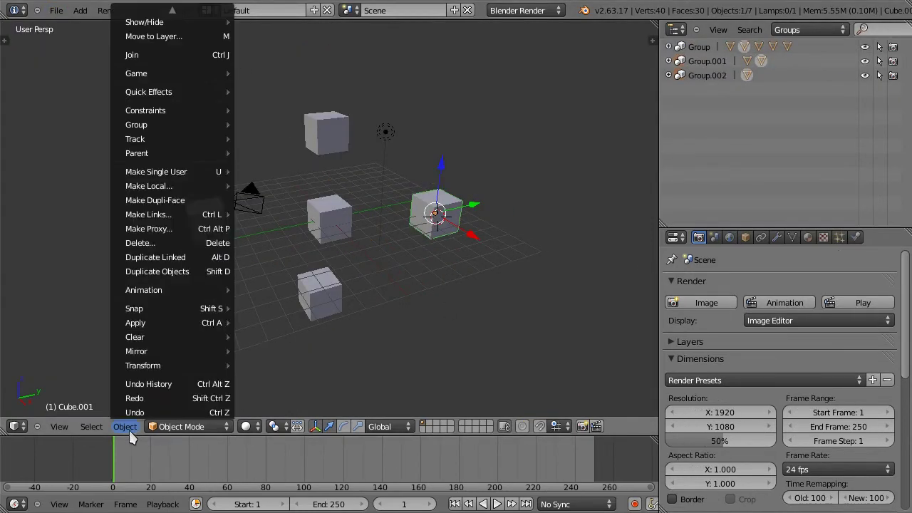
pyautogui.moveTo(171, 124)
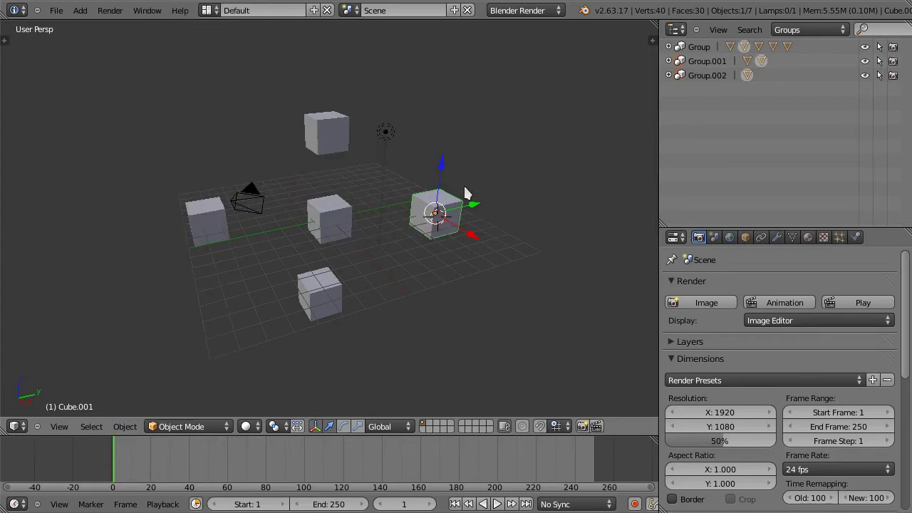
pyautogui.rightClick(333, 210)
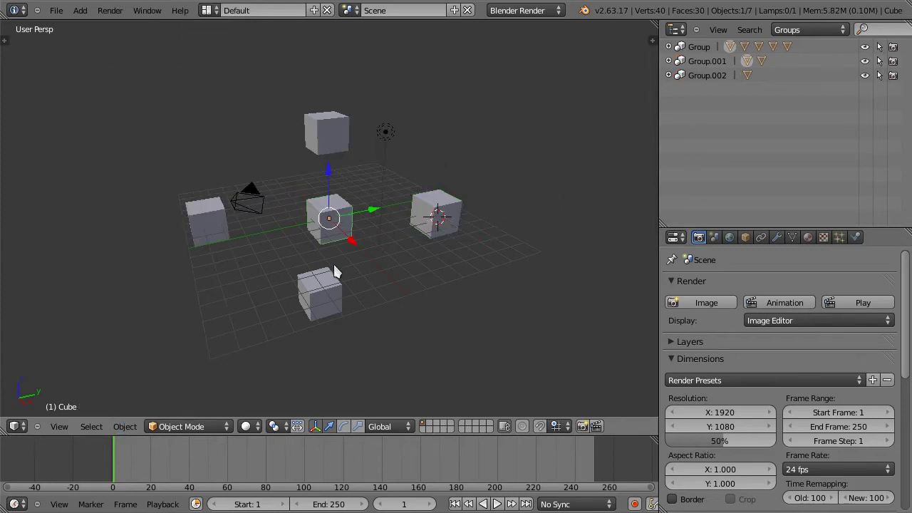
pyautogui.rightClick(315, 296)
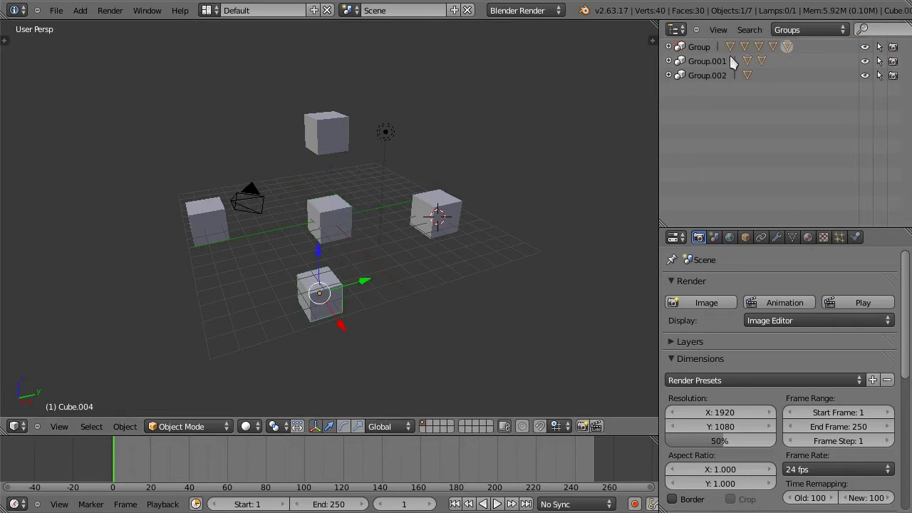
pyautogui.rightClick(347, 208)
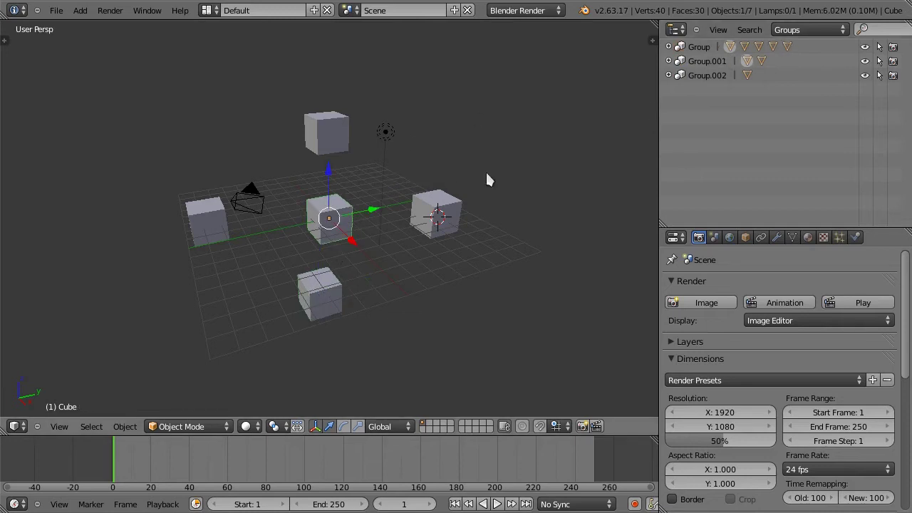
# Select Cube.001, Cube and Cube.004 together and add them to Group.002
pyautogui.rightClick(433, 211)
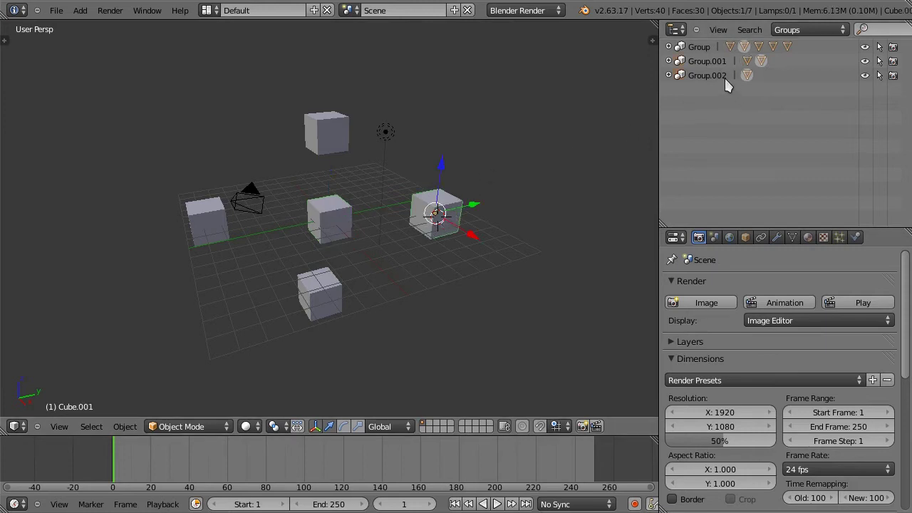
pyautogui.keyDown('shift'); pyautogui.rightClick(324, 212); pyautogui.keyUp('shift')
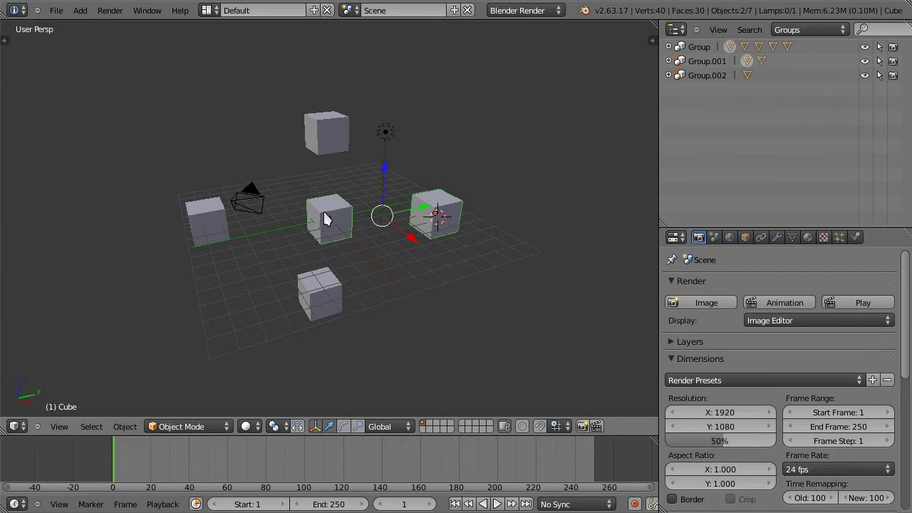
pyautogui.keyDown('shift'); pyautogui.rightClick(326, 289); pyautogui.keyUp('shift')
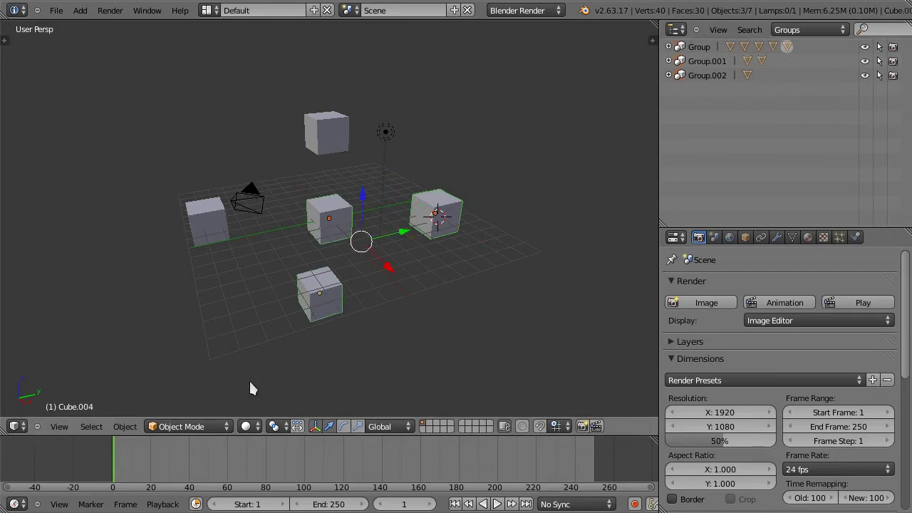
pyautogui.click(118, 426)
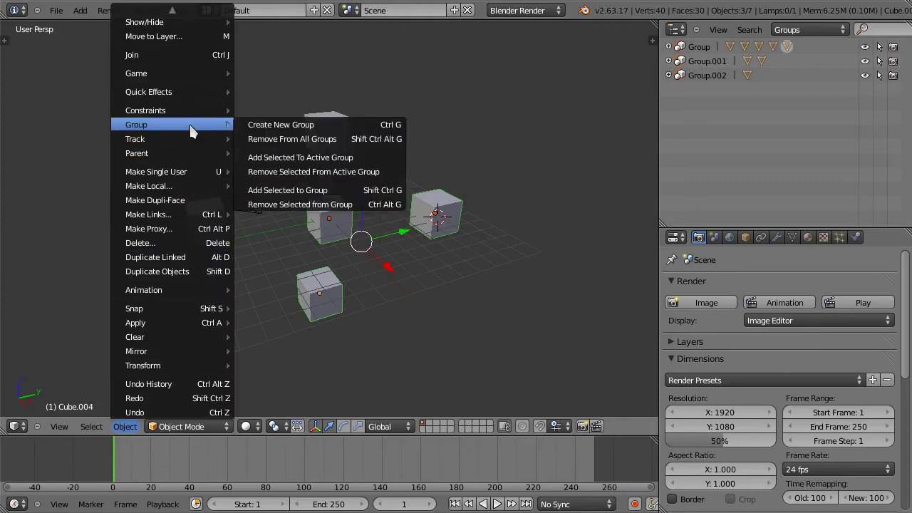
pyautogui.click(305, 191)
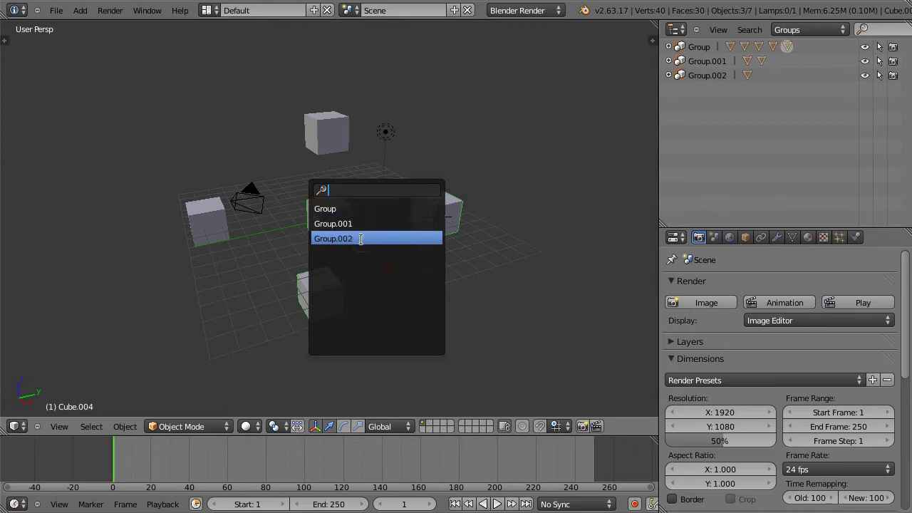
pyautogui.click(360, 239)
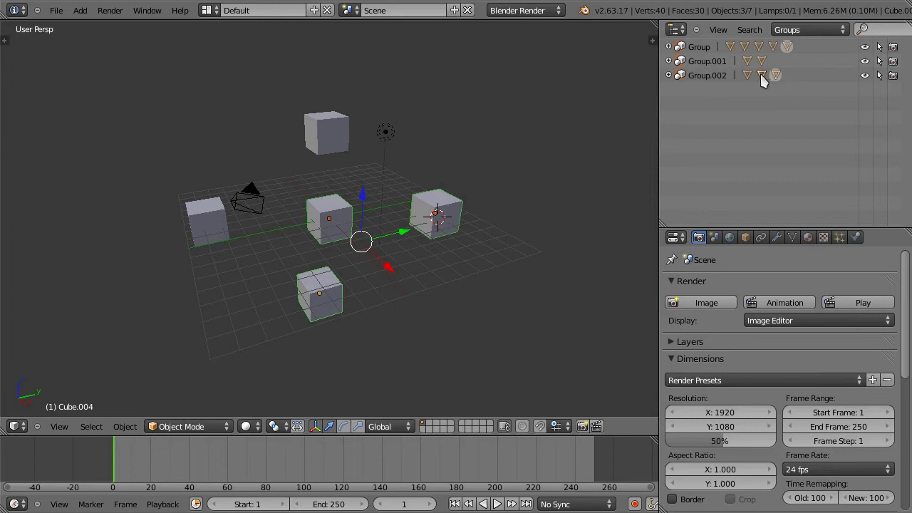
# Check the group memberships of Cube, Cube.004 and Cube.001, and undo their addition to Group.002
pyautogui.rightClick(338, 224)
pyautogui.rightClick(336, 281)
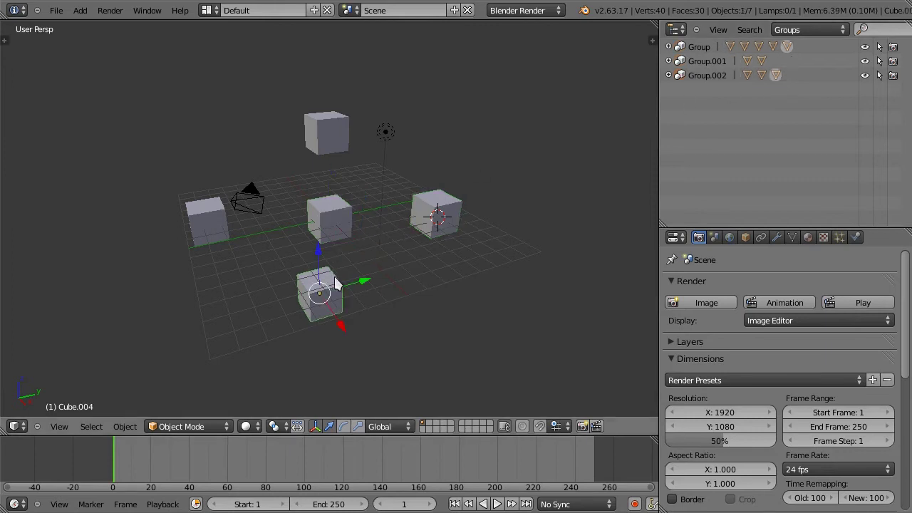
pyautogui.rightClick(433, 215)
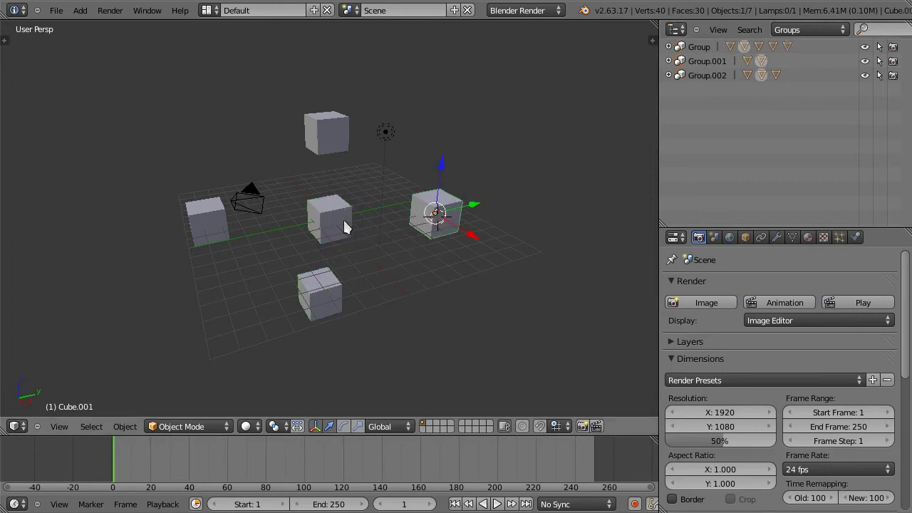
pyautogui.hotkey('ctrl', 'z')
pyautogui.hotkey('ctrl', 'z')
pyautogui.hotkey('ctrl', 'z')
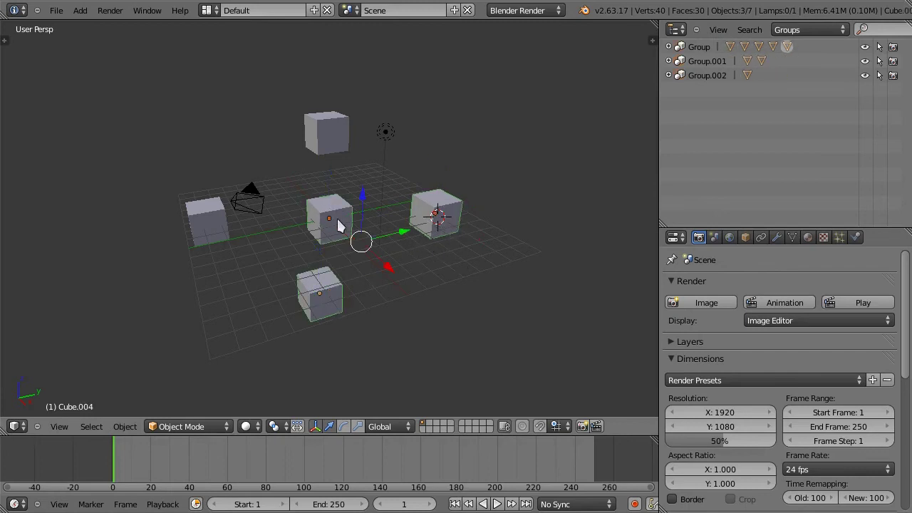
pyautogui.rightClick(330, 285)
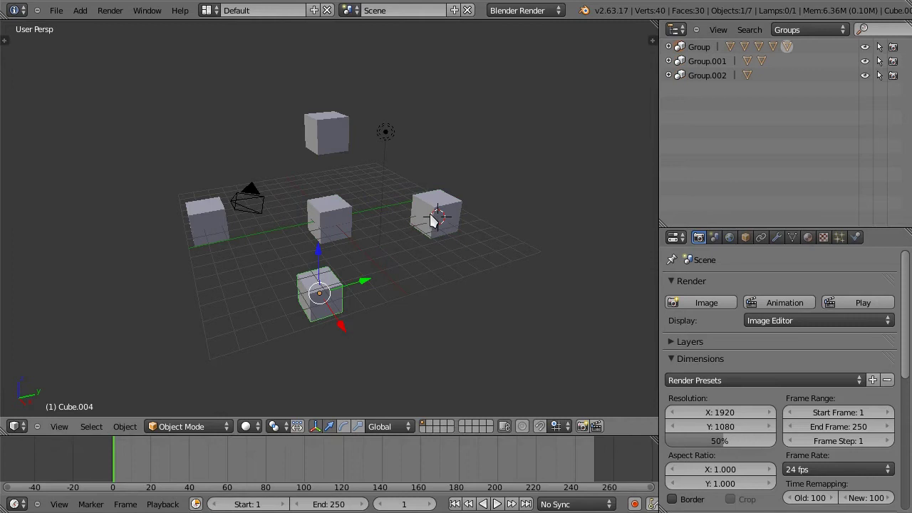
pyautogui.rightClick(432, 221)
pyautogui.hotkey('ctrl', 'z')
pyautogui.hotkey('ctrl', 'z')
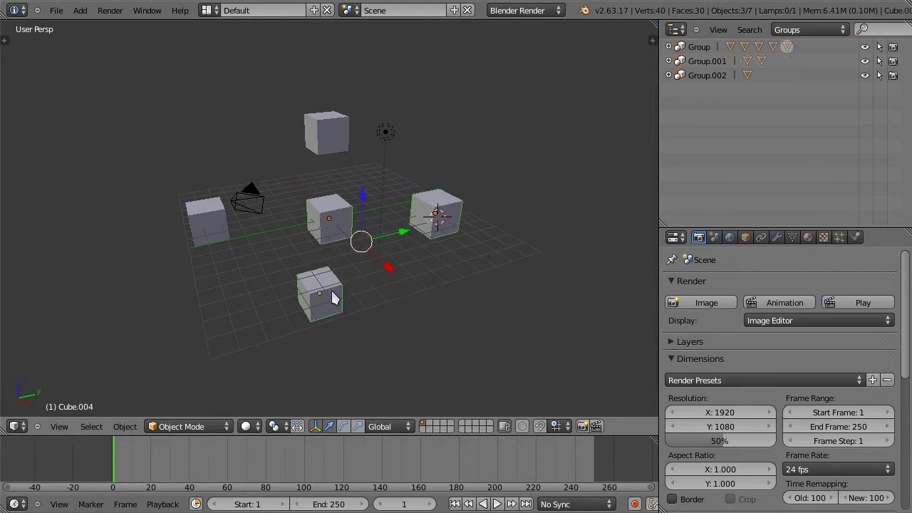
# Select Cube.004, Cube.001 and Cube, and review the groups offered by Remove Selected from Group without applying it
pyautogui.rightClick(322, 289)
pyautogui.keyDown('shift'); pyautogui.rightClick(444, 219); pyautogui.keyUp('shift')
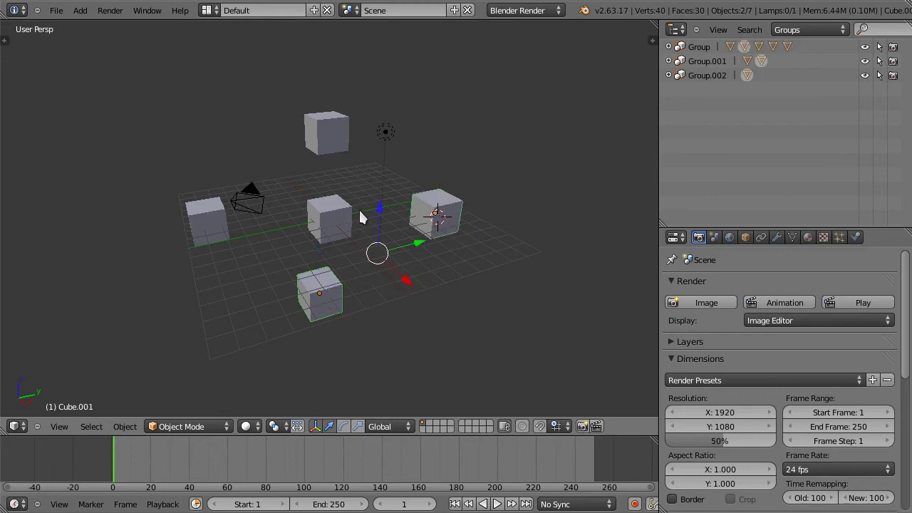
pyautogui.keyDown('shift'); pyautogui.rightClick(341, 219); pyautogui.keyUp('shift')
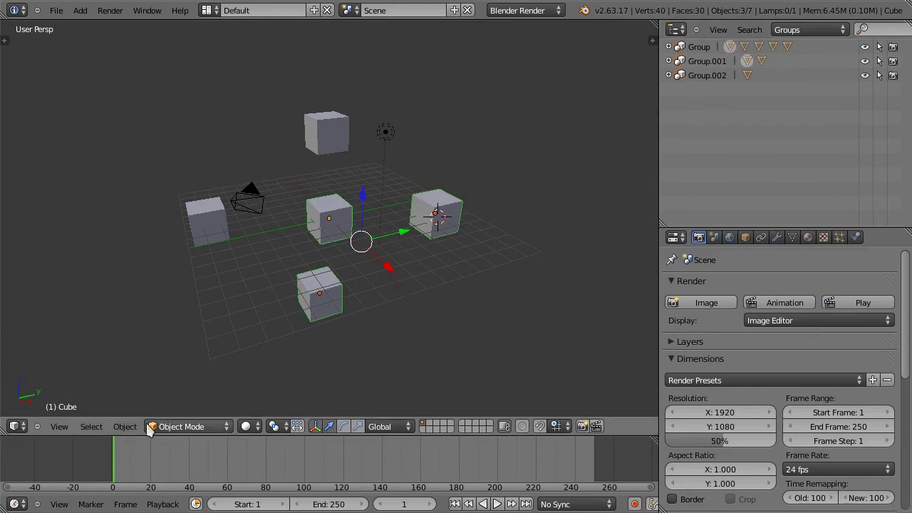
pyautogui.click(124, 426)
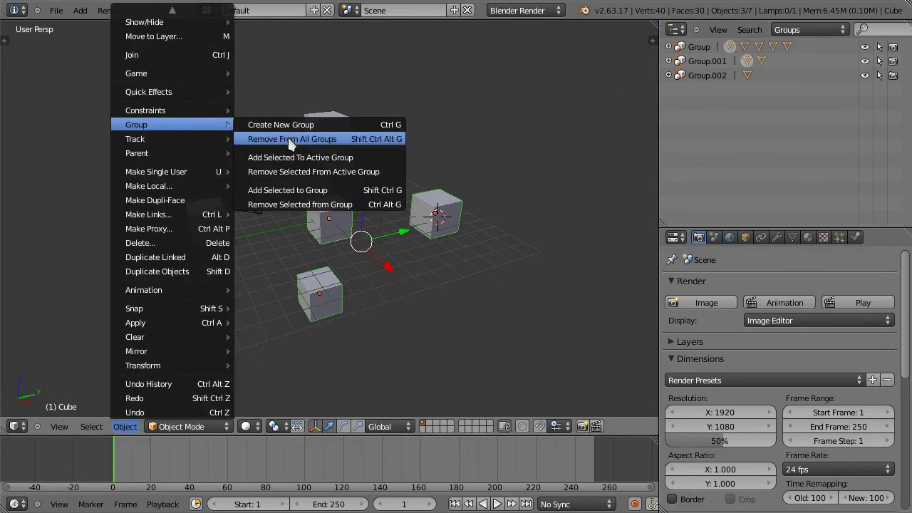
pyautogui.click(330, 204)
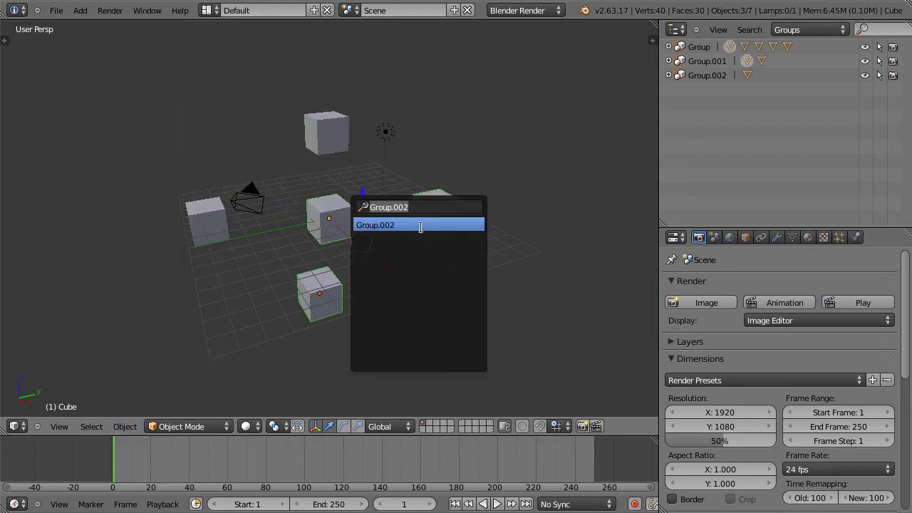
pyautogui.press('BackSpace')
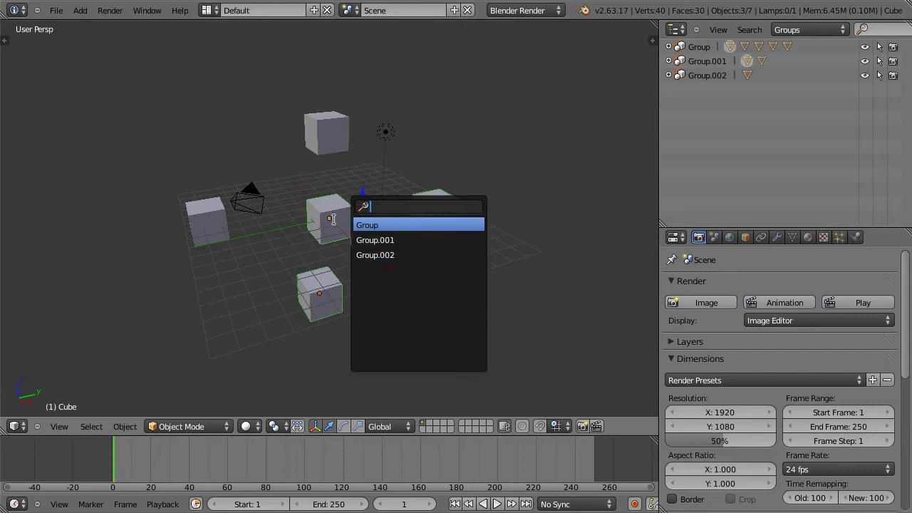
pyautogui.press('Escape')
# Compare the group memberships of Cube.001, Cube and Cube.004, and select the object that belongs to Group.002
pyautogui.rightClick(435, 212)
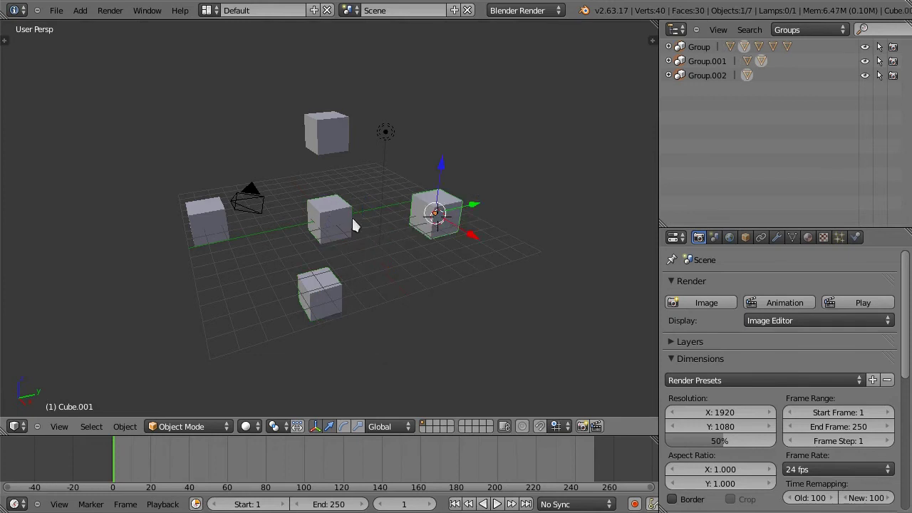
pyautogui.rightClick(333, 215)
pyautogui.keyDown('shift'); pyautogui.rightClick(323, 292); pyautogui.keyUp('shift')
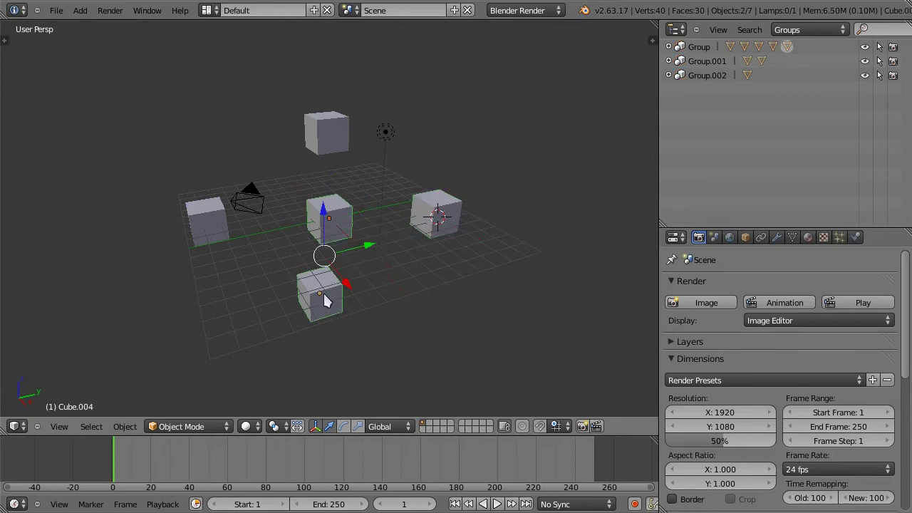
pyautogui.click(748, 76)
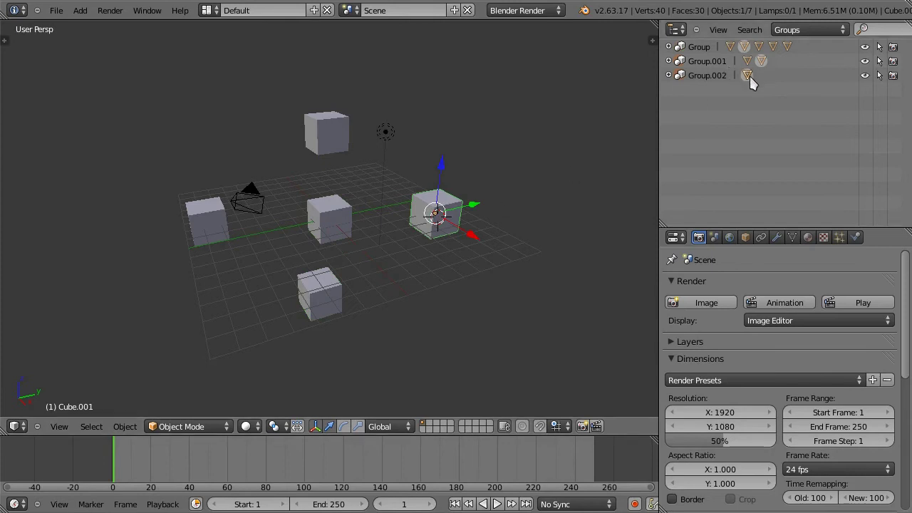
# Remove Cube and Cube.004 together from the group named Group
pyautogui.rightClick(342, 224)
pyautogui.keyDown('shift'); pyautogui.rightClick(316, 292); pyautogui.keyUp('shift')
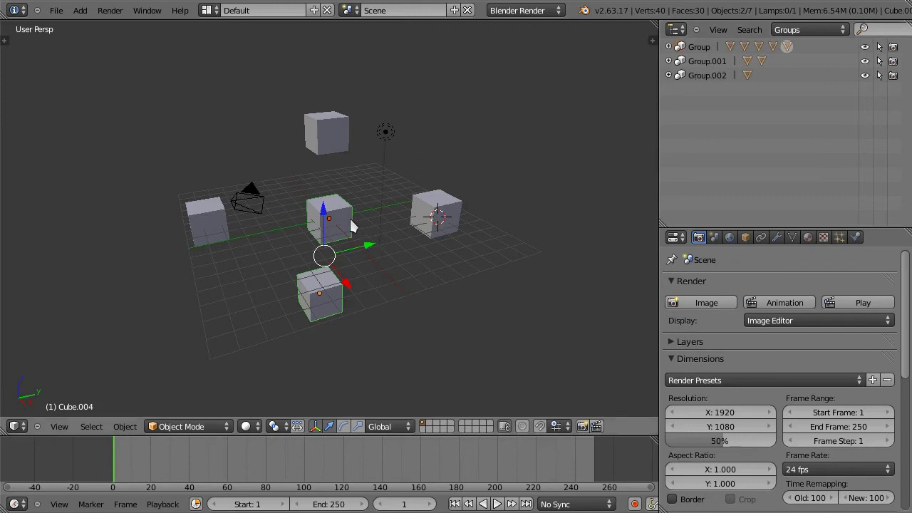
pyautogui.hotkey('shift', 'ctrl', 'g')
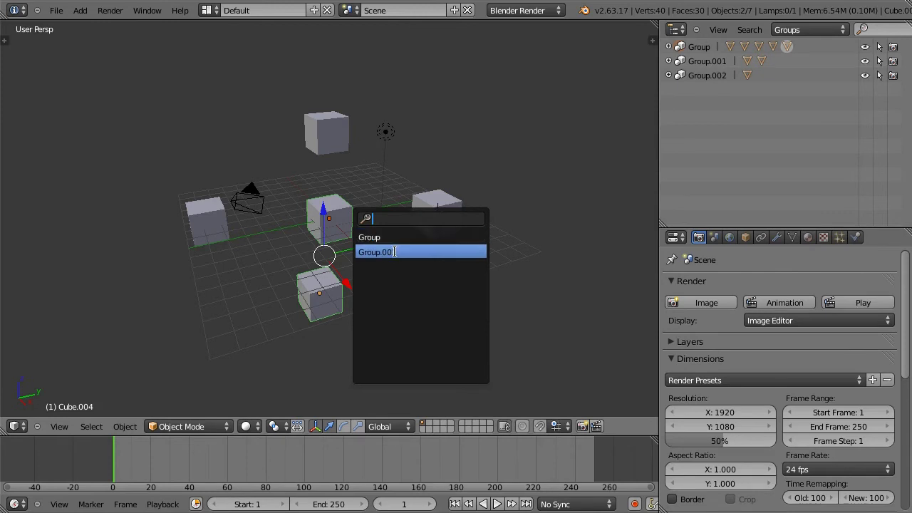
pyautogui.click(391, 238)
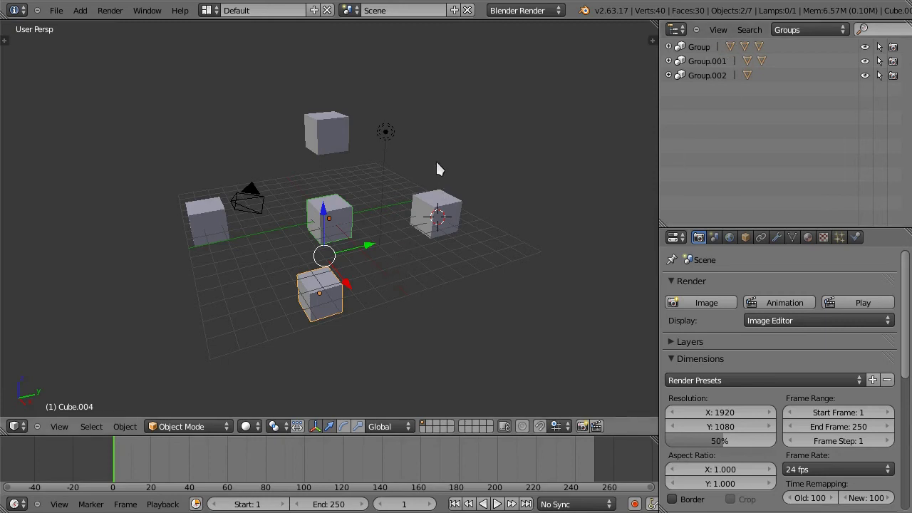
# Examine the remaining group memberships of Cube.001, Cube and Cube.004 by selecting each cube in turn
pyautogui.rightClick(437, 208)
pyautogui.rightClick(341, 218)
pyautogui.rightClick(313, 307)
pyautogui.rightClick(329, 224)
pyautogui.rightClick(438, 212)
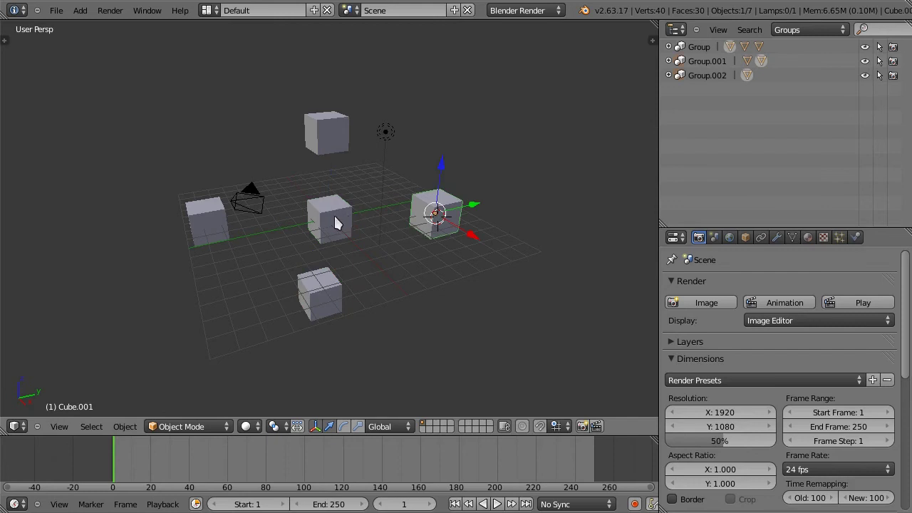
pyautogui.rightClick(333, 215)
pyautogui.rightClick(435, 222)
pyautogui.rightClick(334, 218)
pyautogui.rightClick(322, 300)
pyautogui.rightClick(326, 218)
pyautogui.rightClick(439, 214)
# Review the Group commands for objects and compare the memberships of Cube and Cube.001
pyautogui.click(125, 426)
pyautogui.moveTo(166, 174)
pyautogui.moveTo(214, 127)
pyautogui.rightClick(348, 219)
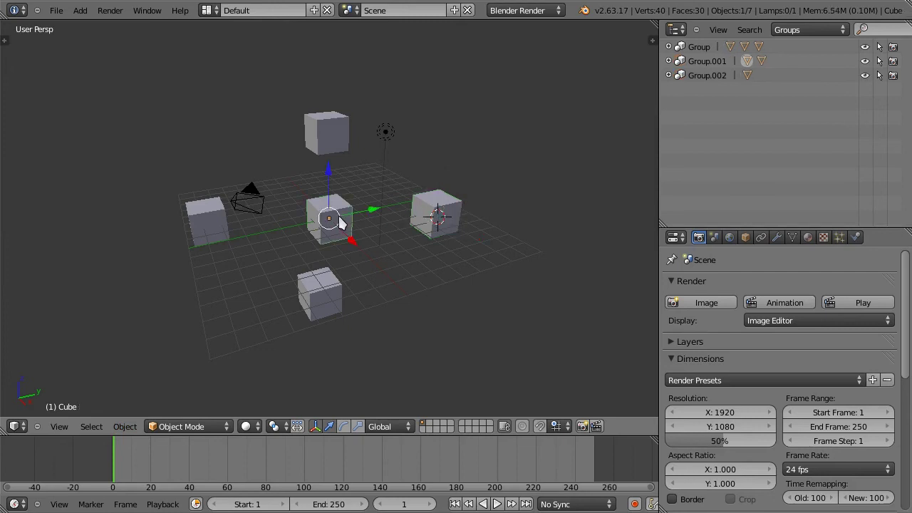
pyautogui.rightClick(436, 203)
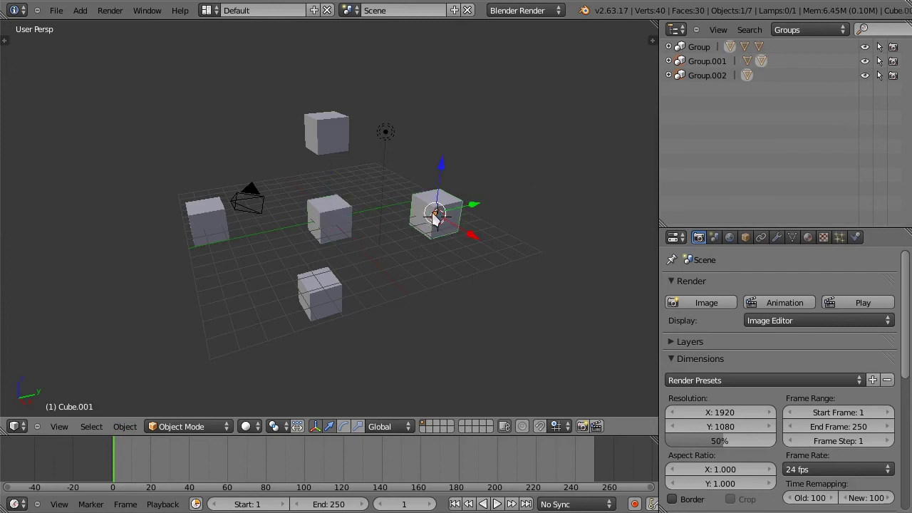
# Select Cube.001 together with Cube as the active object, and add the selection to the active object's group Group.001
pyautogui.rightClick(331, 220)
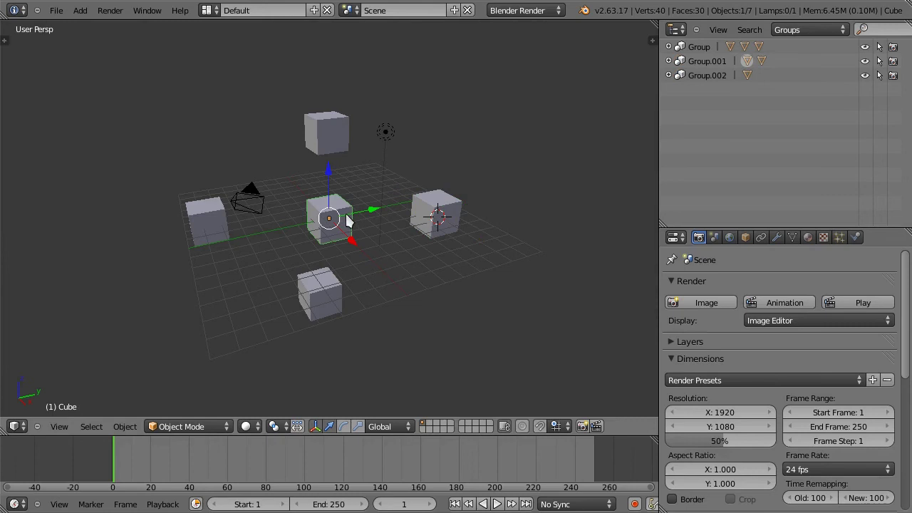
pyautogui.rightClick(437, 213)
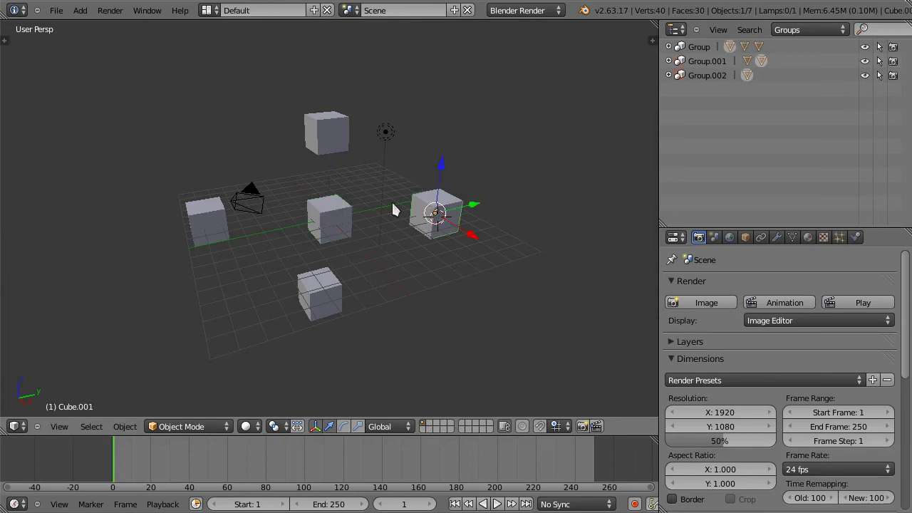
pyautogui.keyDown('shift'); pyautogui.rightClick(332, 213); pyautogui.keyUp('shift')
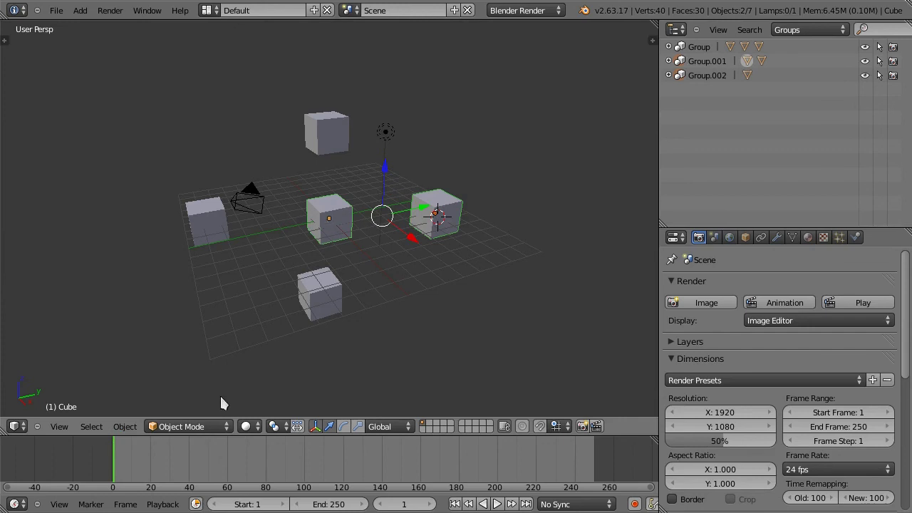
pyautogui.click(124, 426)
pyautogui.moveTo(187, 139)
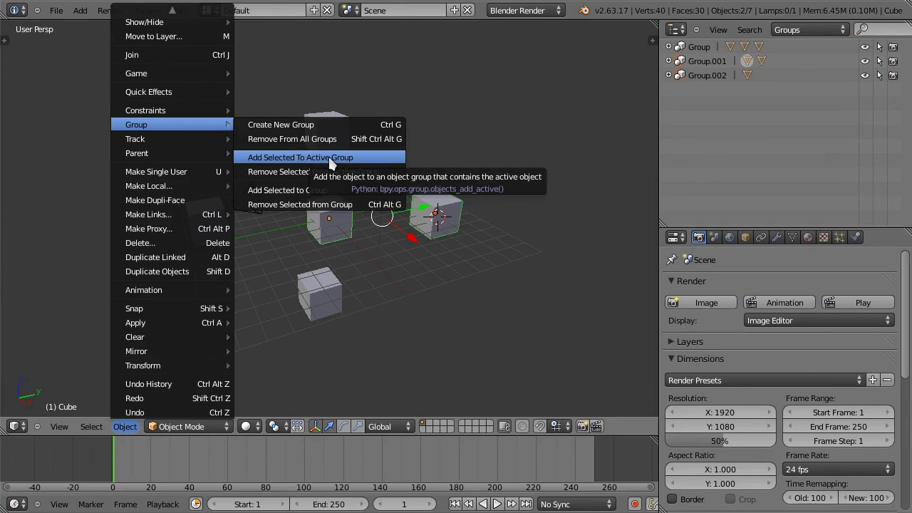
pyautogui.click(329, 160)
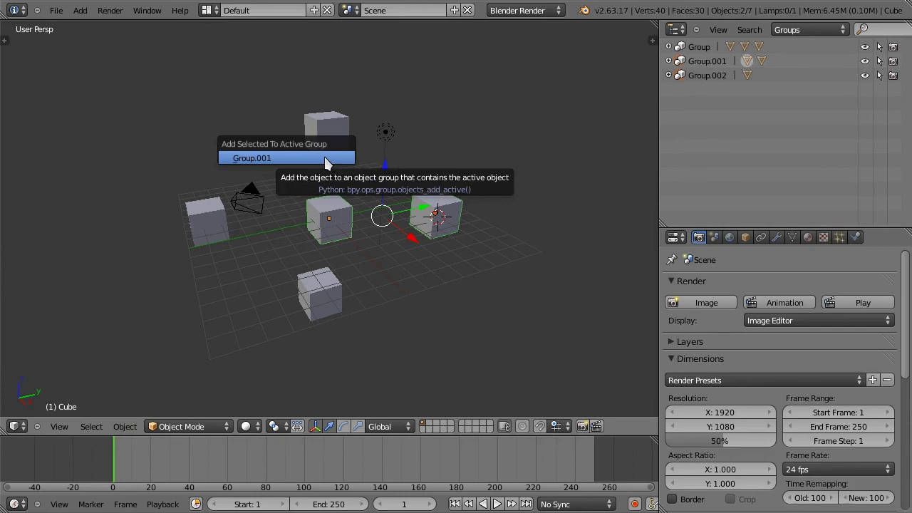
pyautogui.click(325, 159)
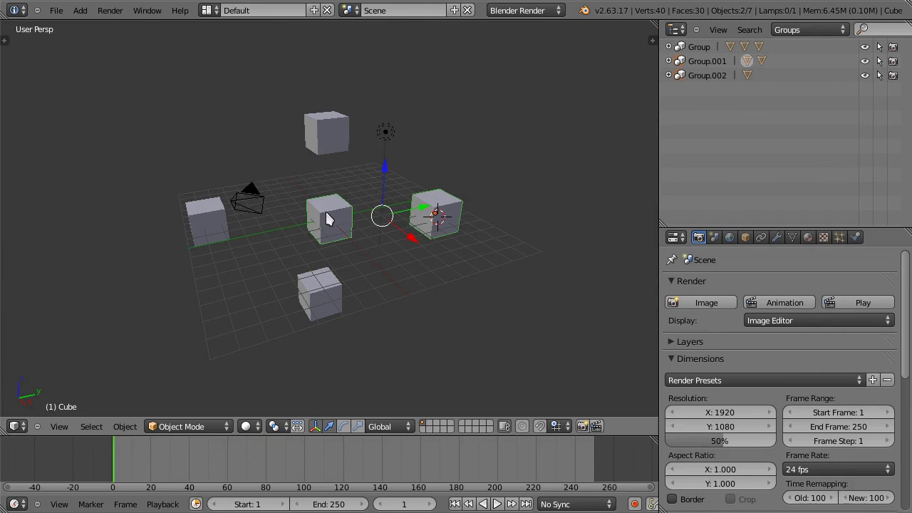